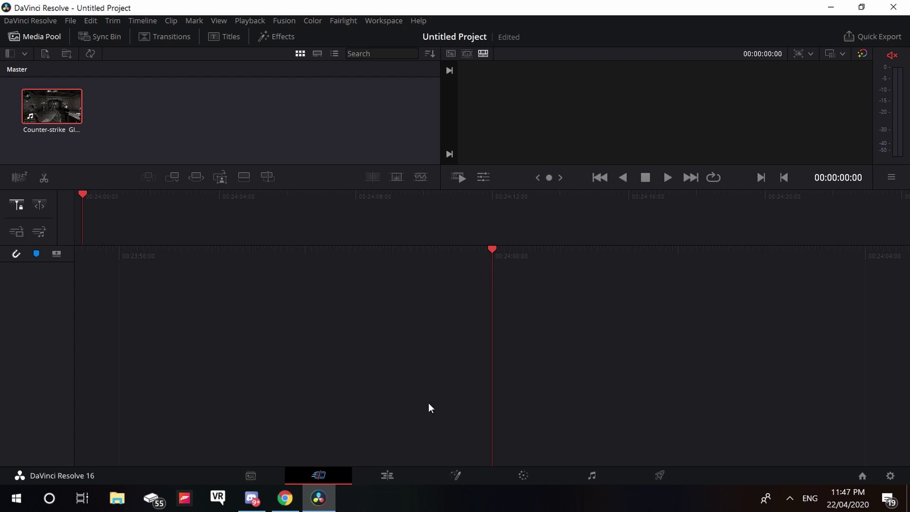
- Place the Counter-strike clip on the empty timeline of the Cut page
click(388, 475)
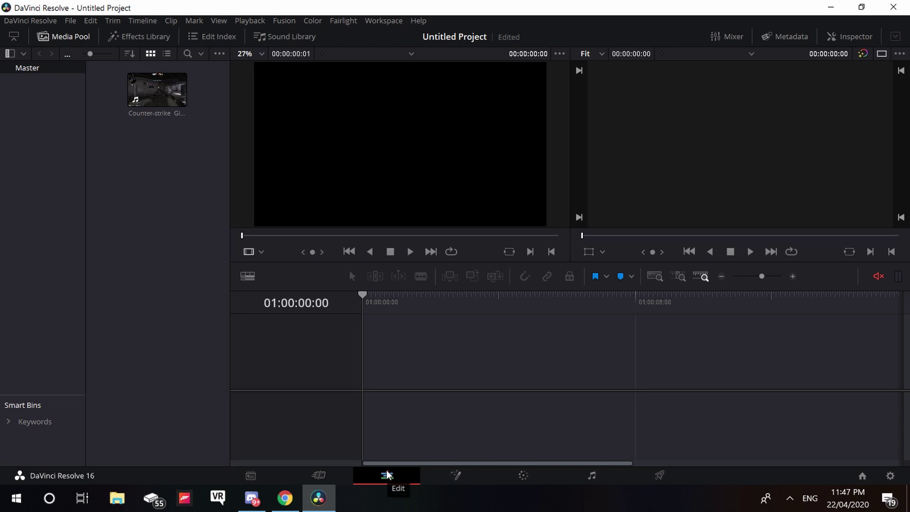
click(335, 475)
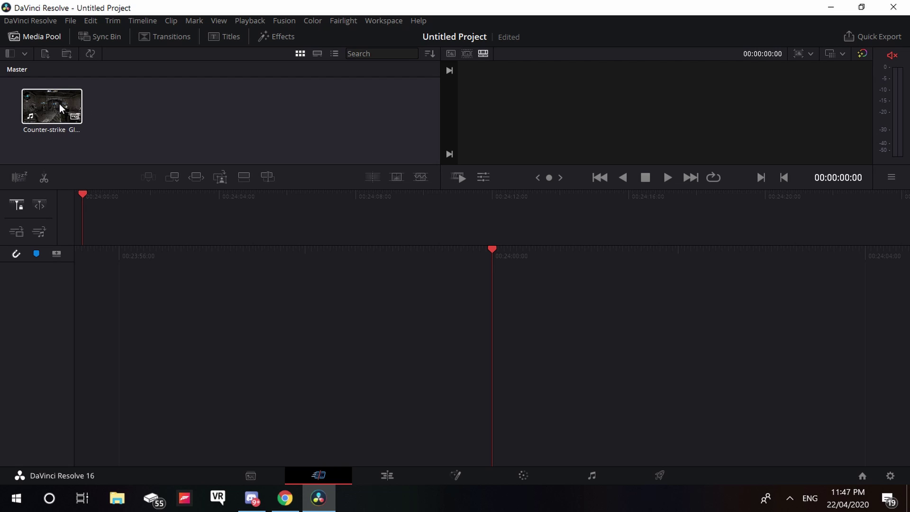
drag(58, 104, 534, 365)
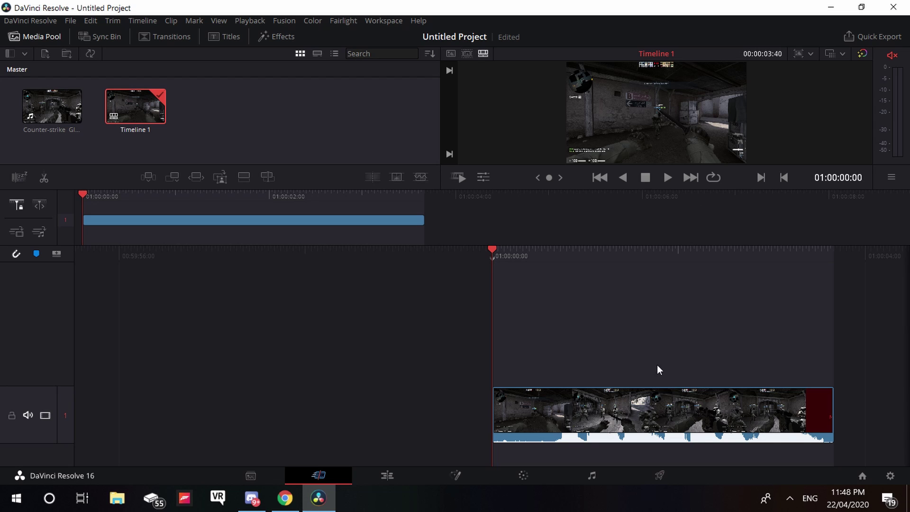
- Play the clip to 01:00:00:45, split it there and cut out the part after the split
click(665, 177)
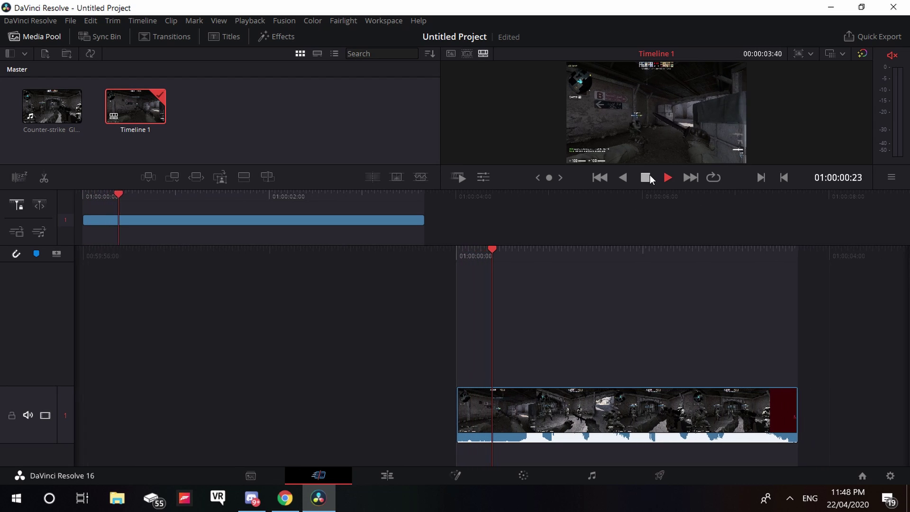
right_click(525, 423)
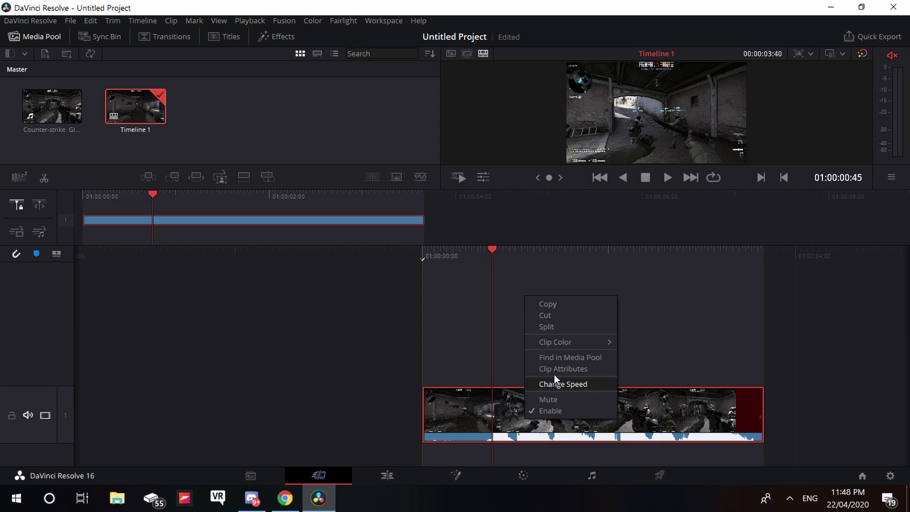
click(557, 330)
right_click(516, 416)
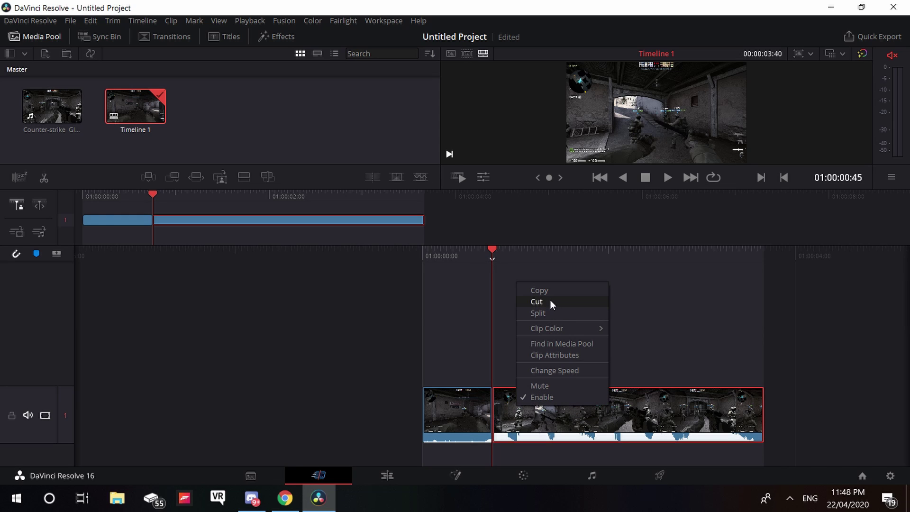
click(550, 300)
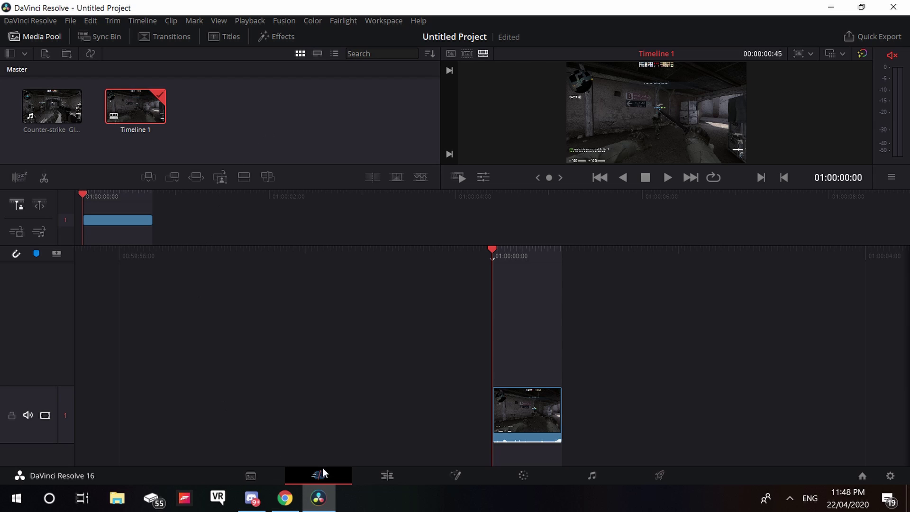
- Look through the Fusion, Edit, Color, Fairlight and Deliver pages, ending back on the Cut page near the timeline start
click(464, 479)
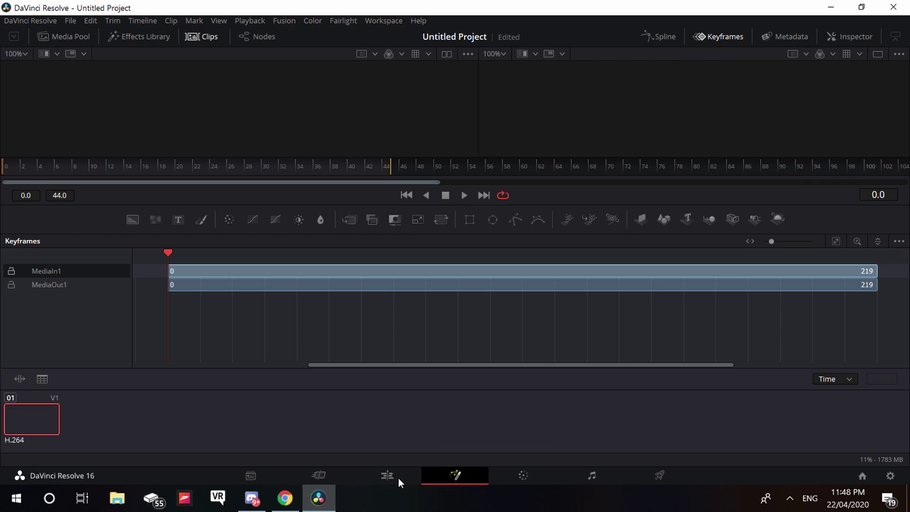
click(398, 478)
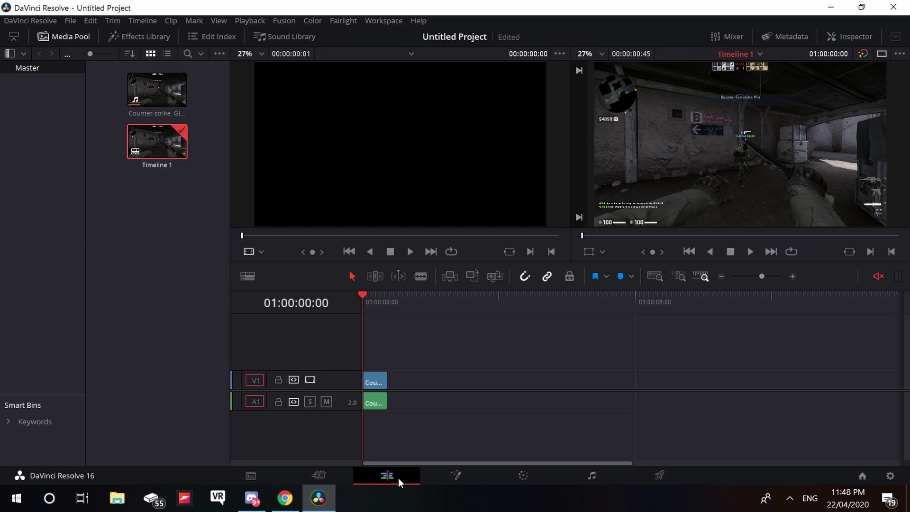
click(425, 478)
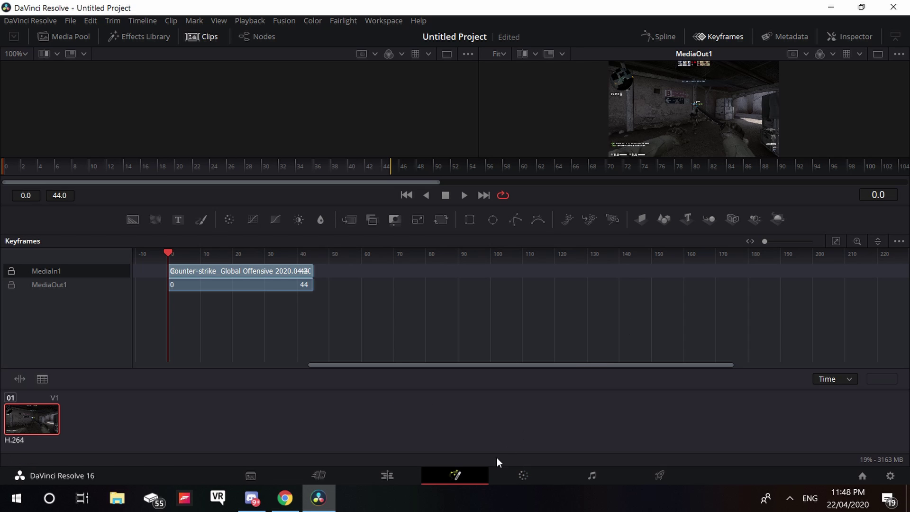
click(523, 476)
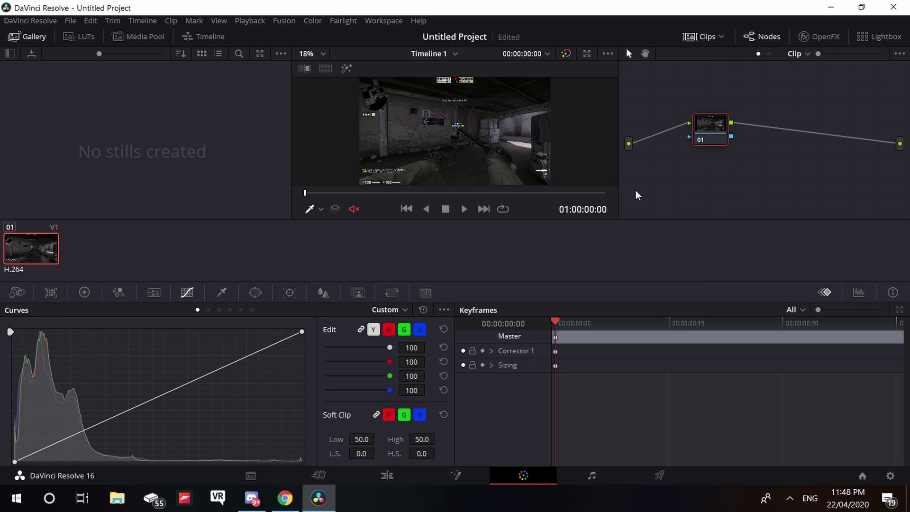
click(592, 476)
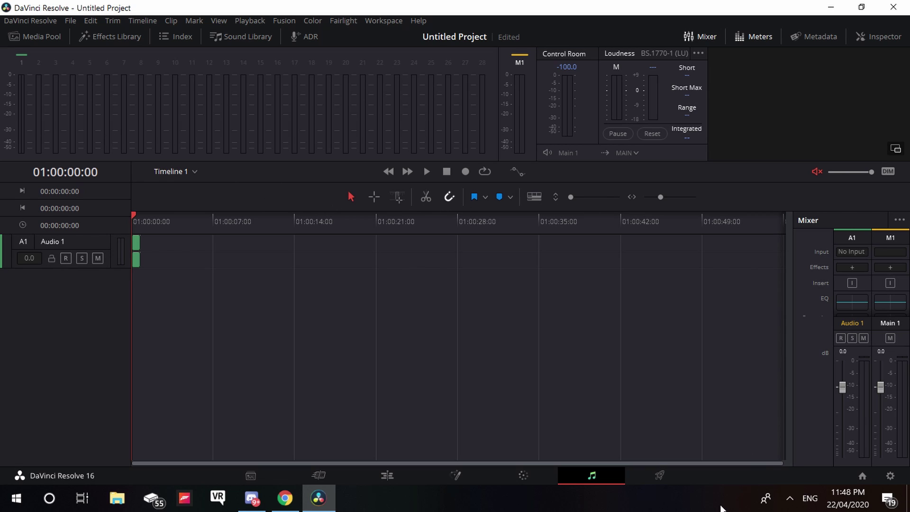
click(650, 470)
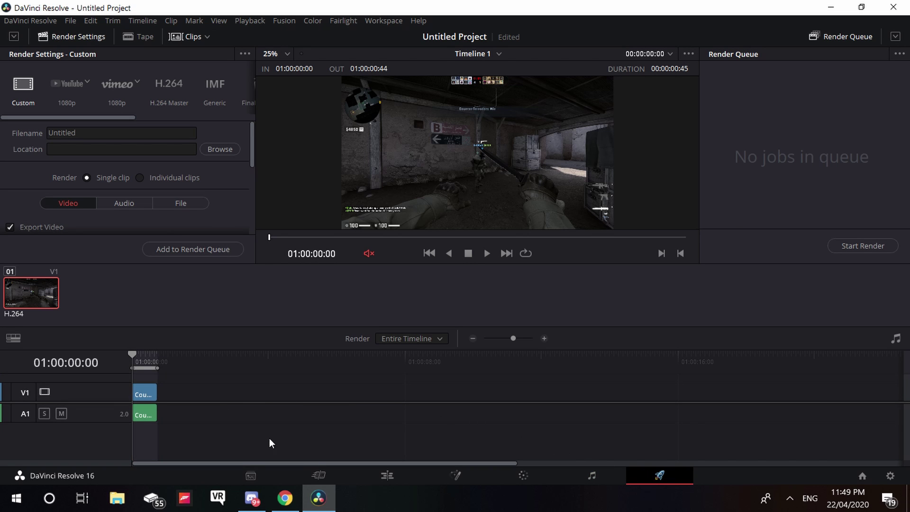
click(295, 475)
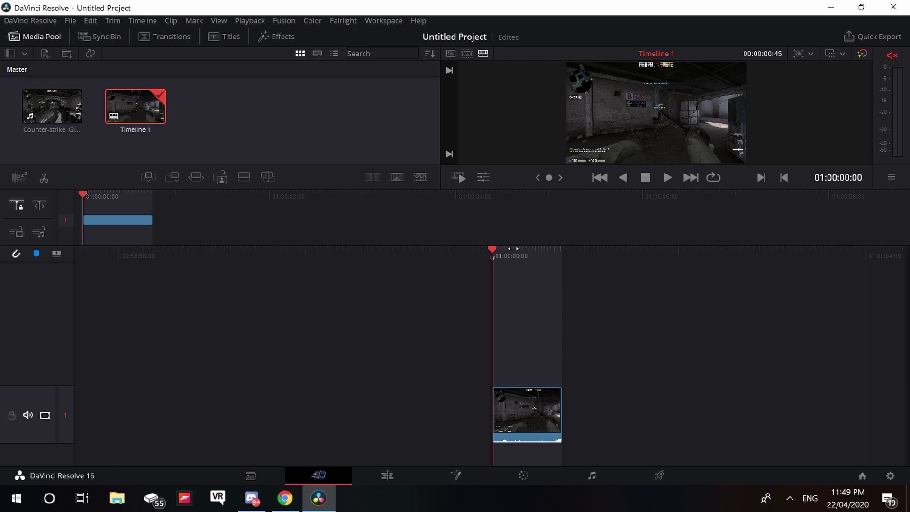
drag(513, 248, 510, 249)
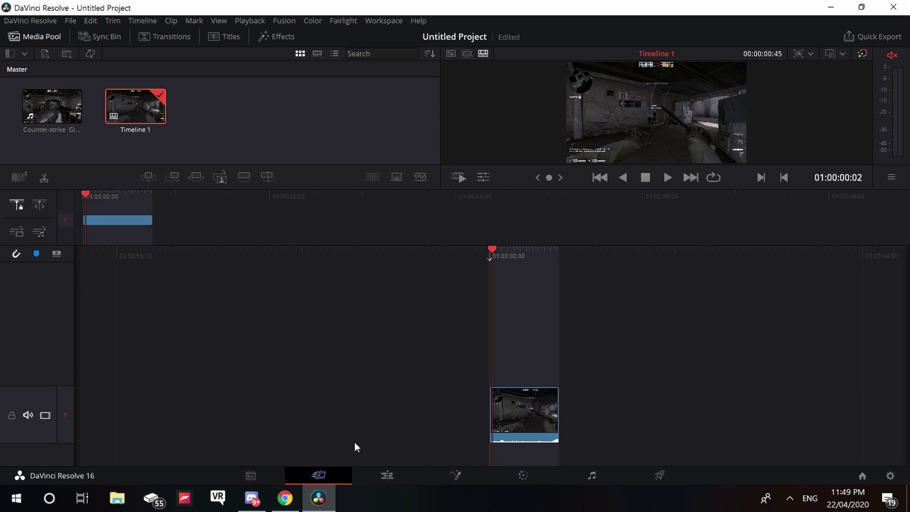
- Examine the Media page with its metadata hidden and the video capture view shown
click(270, 472)
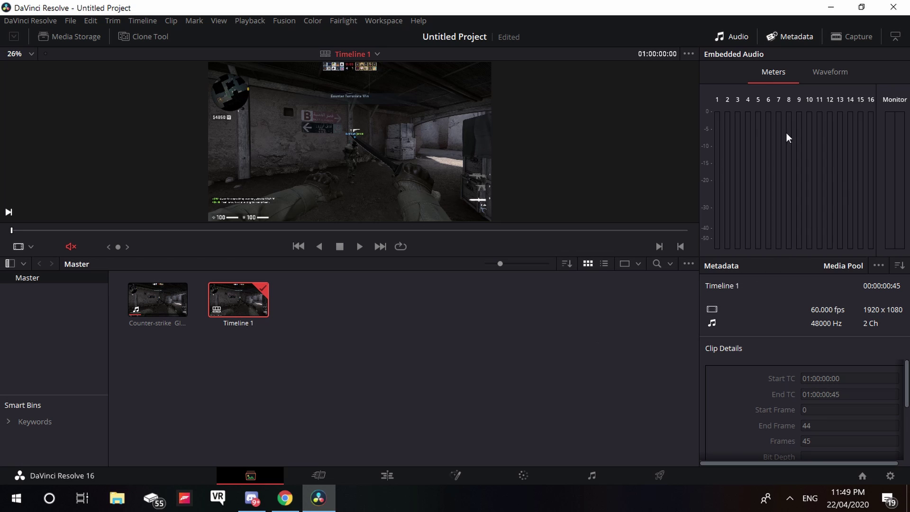
click(785, 38)
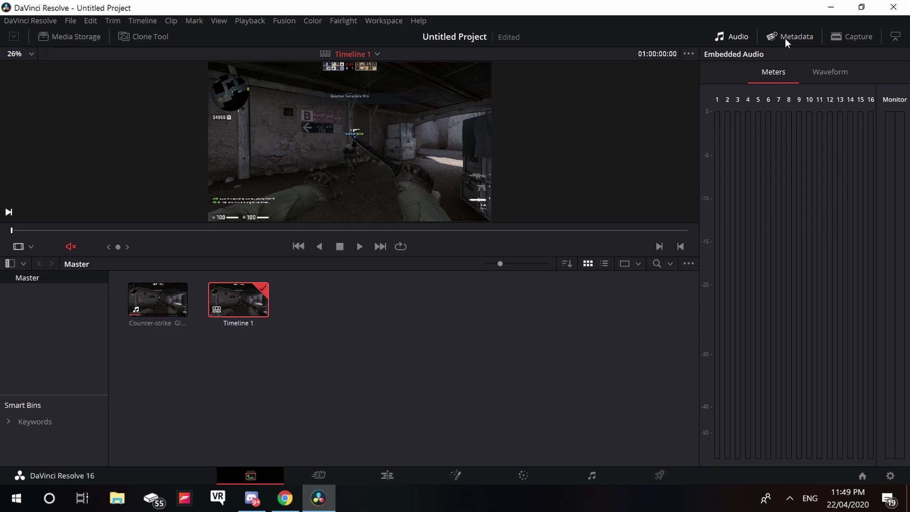
click(861, 36)
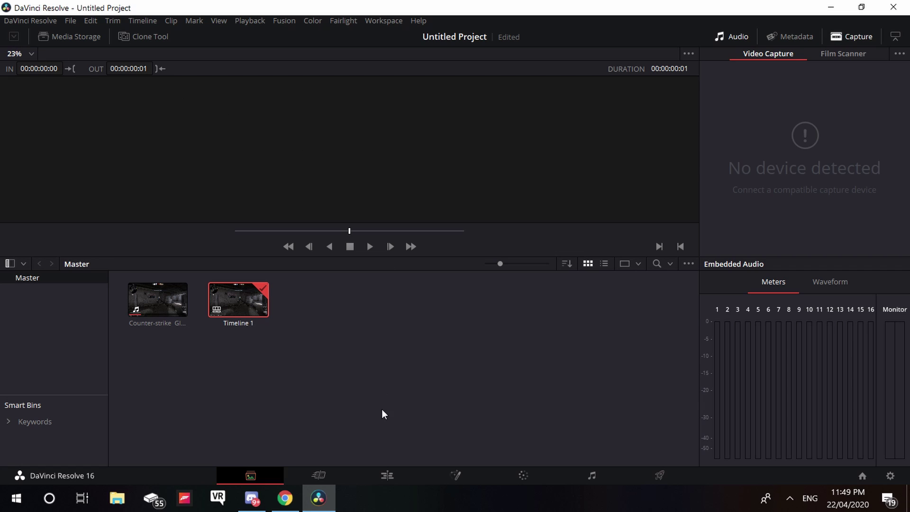
- Open the Edit page and scrub the timeline playhead to the end of the clip
click(389, 478)
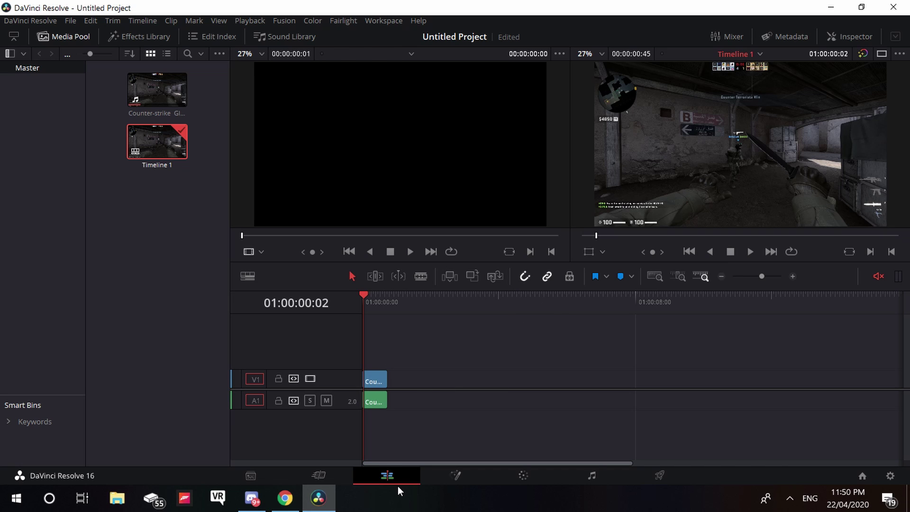
click(375, 294)
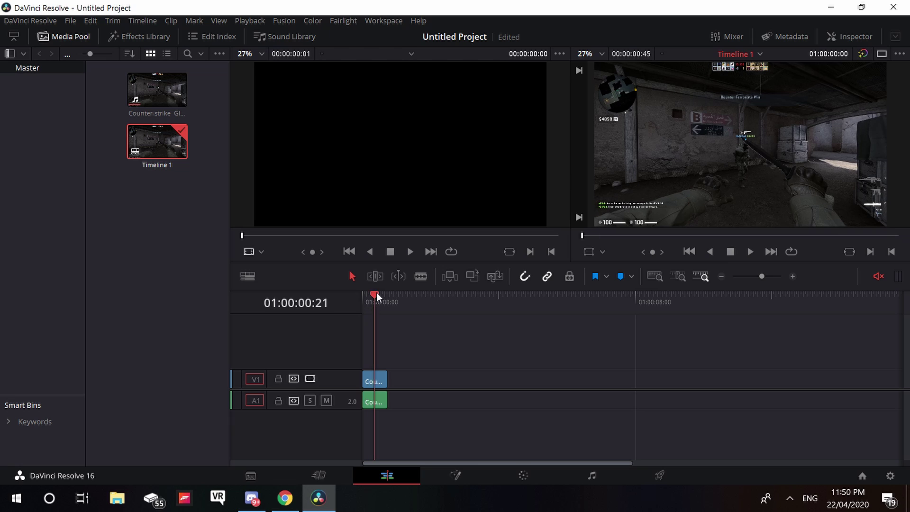
drag(377, 292, 385, 293)
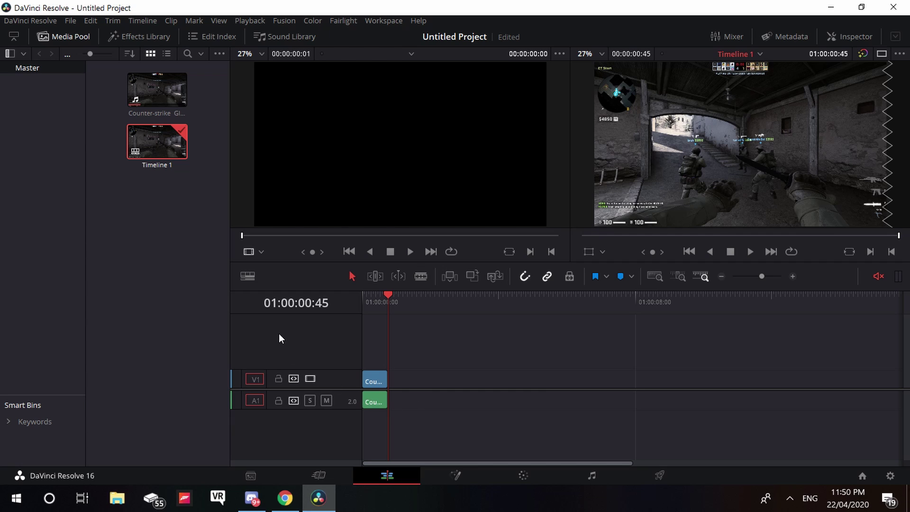
- Try a Text title on a second track above the gameplay clip in the Cut page, and cut it out again
click(320, 476)
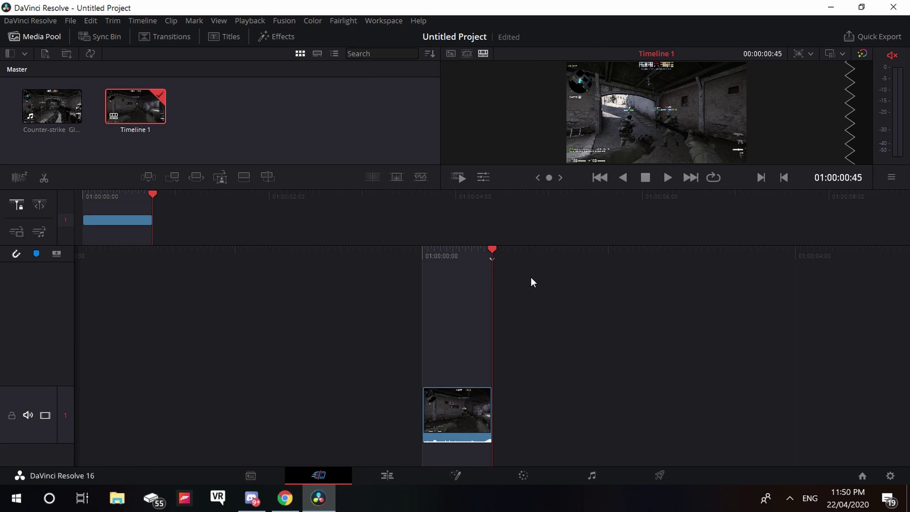
click(220, 38)
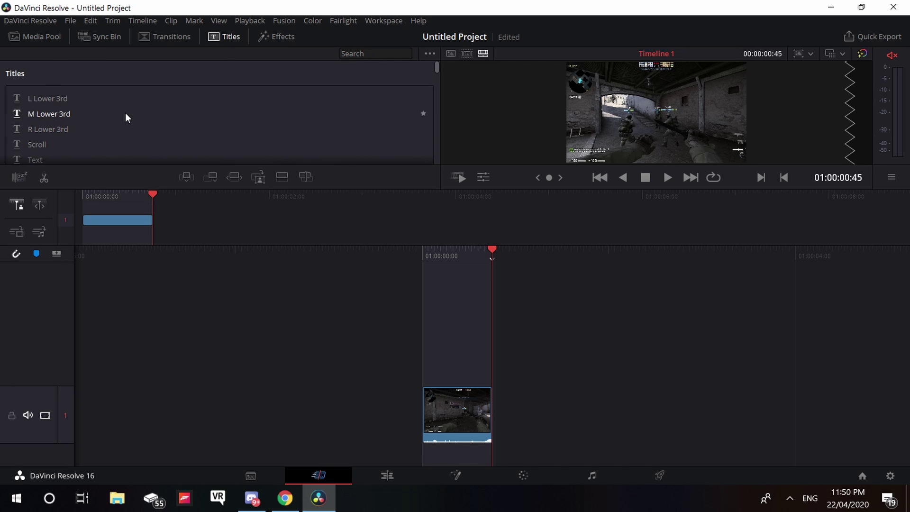
scroll(125, 112, down, 1)
scroll(125, 113, down, 1)
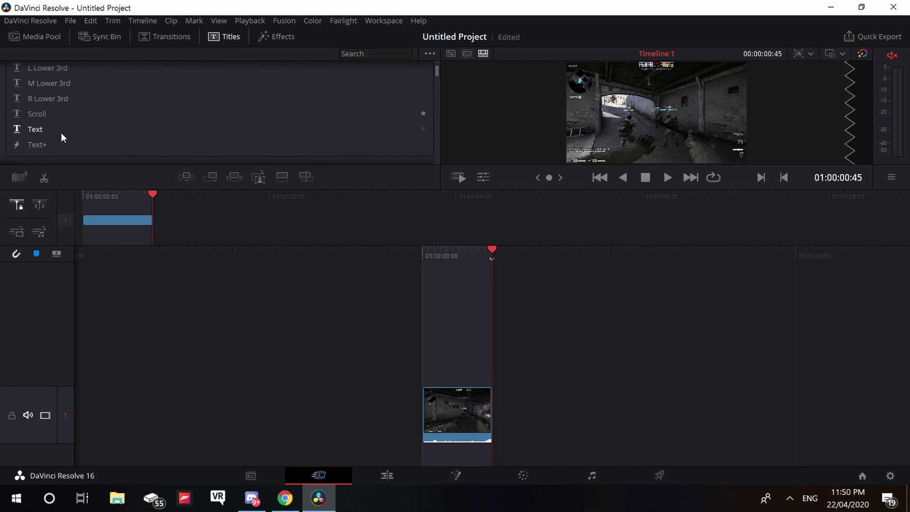
drag(61, 133, 428, 360)
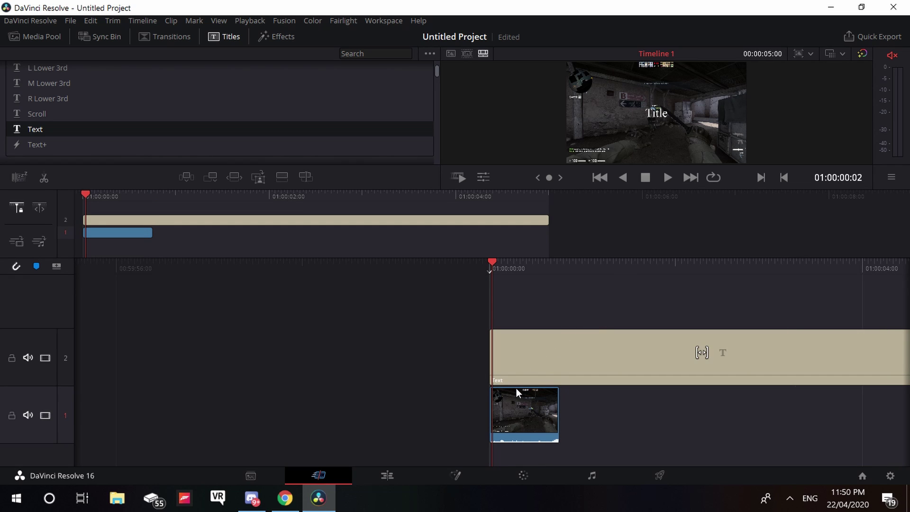
right_click(523, 370)
click(543, 392)
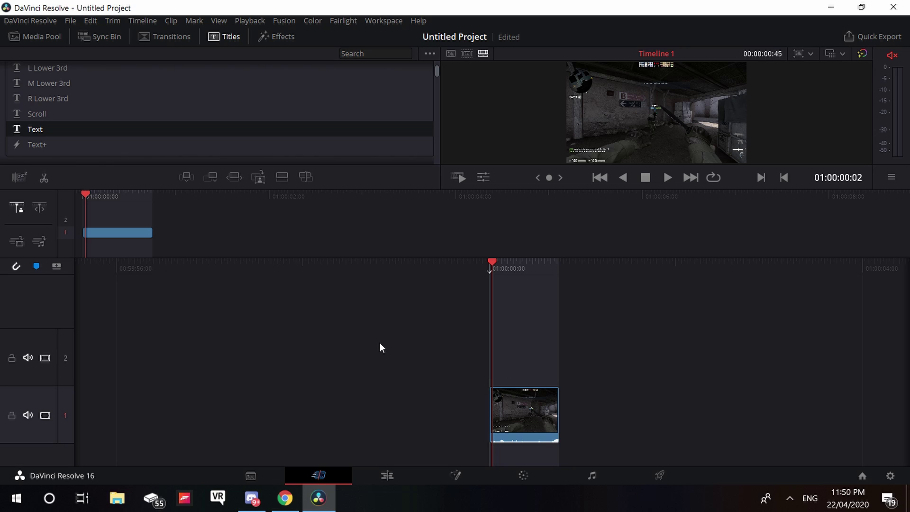
- Browse the Cut page's video transitions and effects filters
click(188, 35)
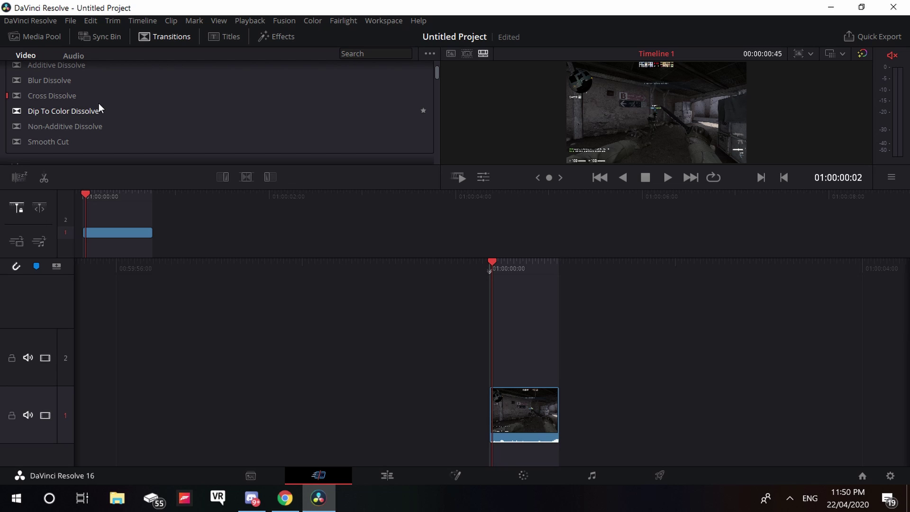
scroll(79, 144, down, 1)
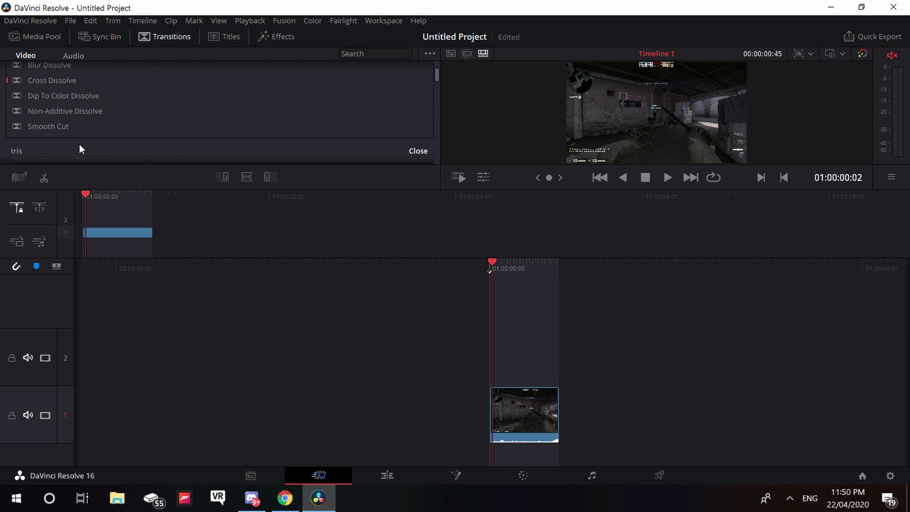
click(274, 37)
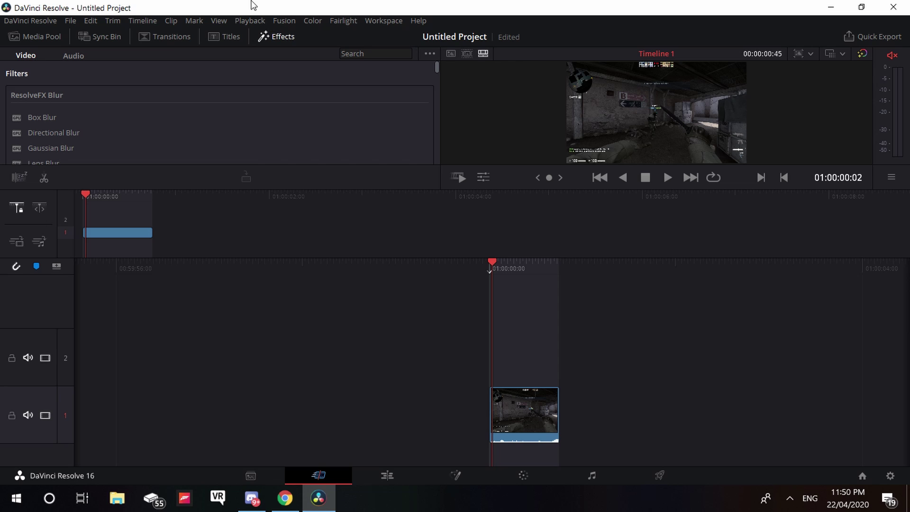
click(273, 22)
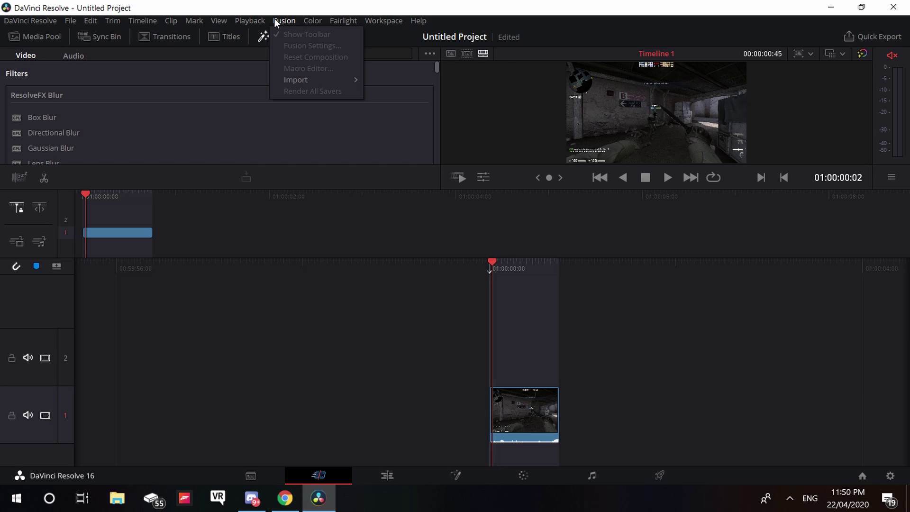
click(249, 21)
mouse_move(220, 25)
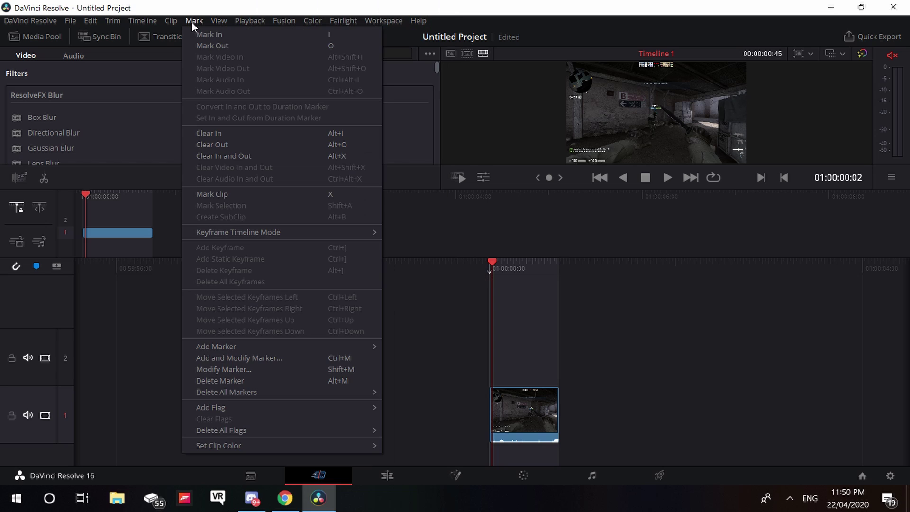
mouse_move(172, 21)
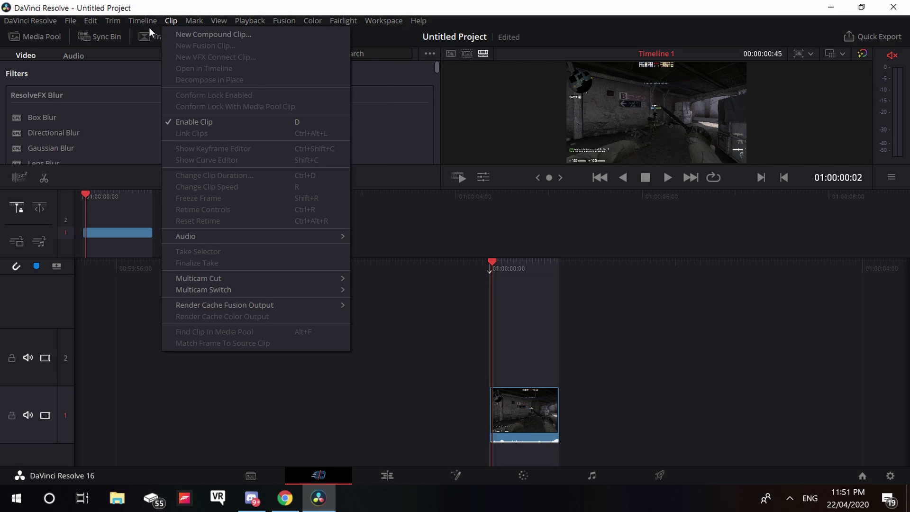
mouse_move(141, 21)
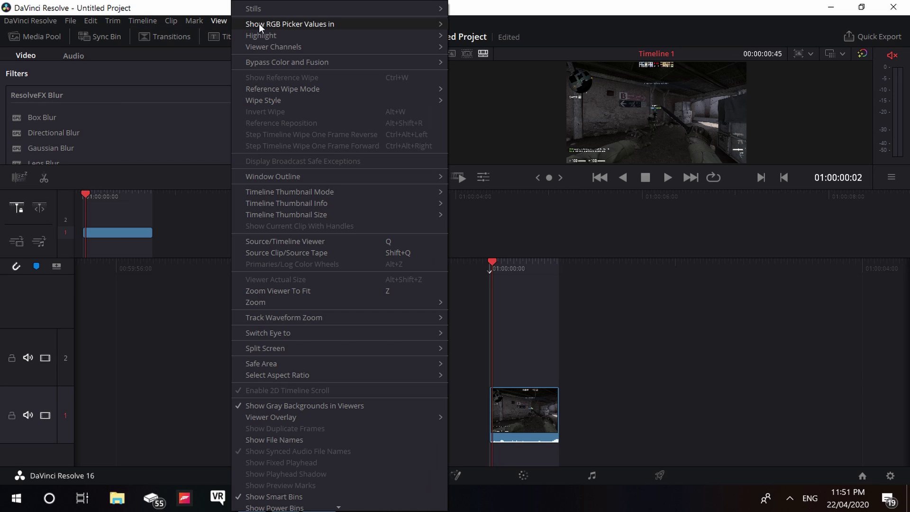
mouse_move(272, 24)
click(116, 21)
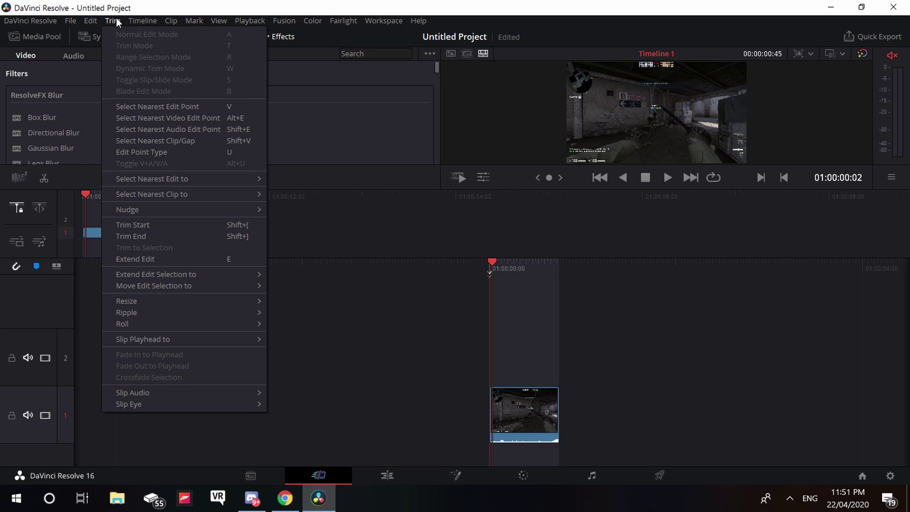
mouse_move(194, 21)
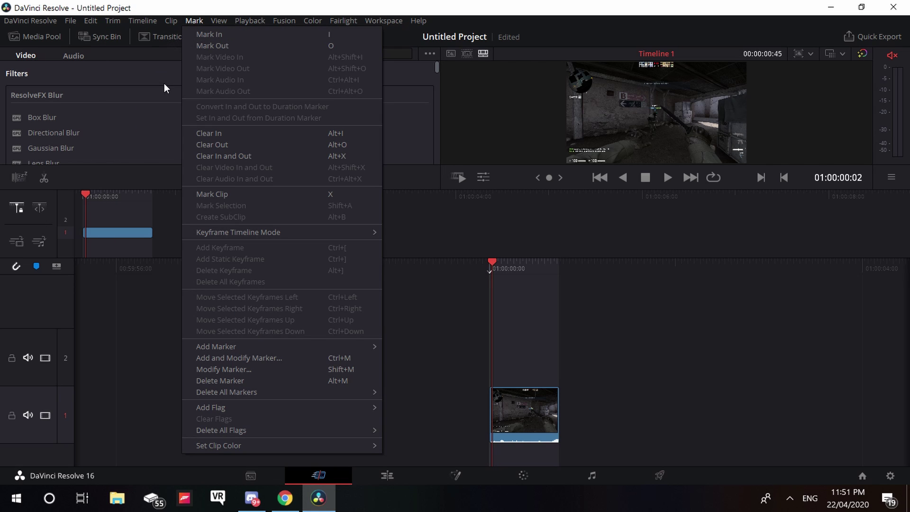
- View the gameplay clip in the Sync Bin and return to the Media Pool
click(97, 40)
click(97, 40)
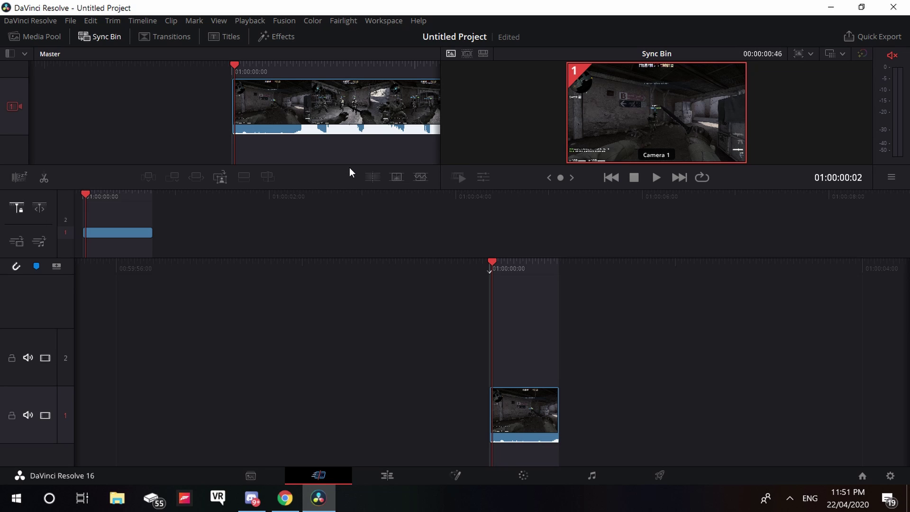
click(36, 34)
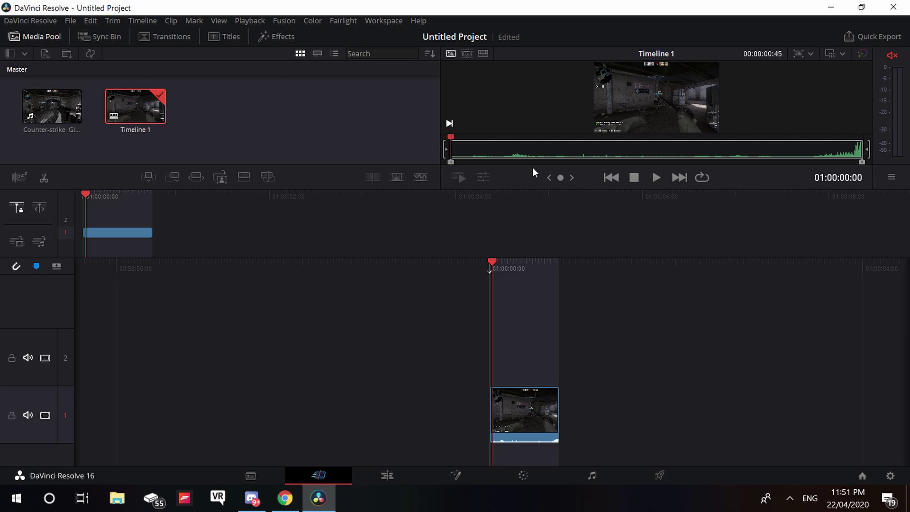
- Add a Text title on track 2 at the timeline start, above the gameplay clip, and select it
click(225, 35)
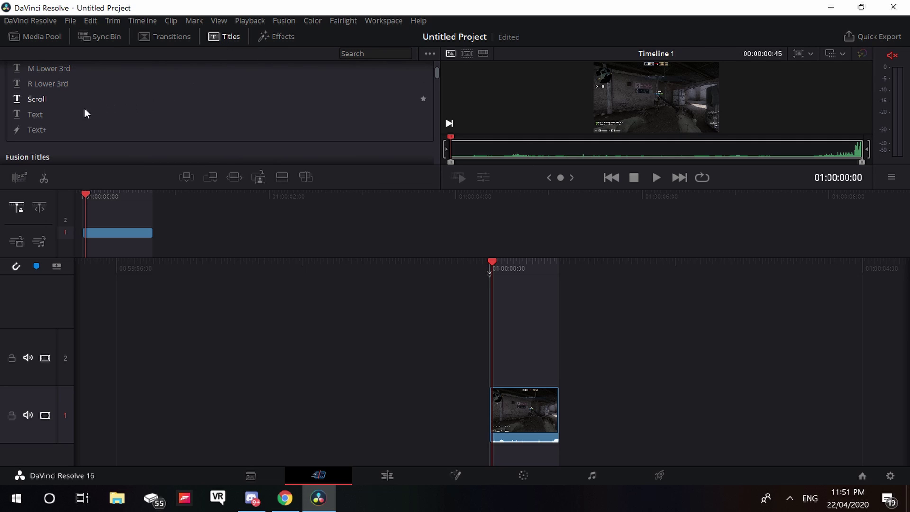
drag(47, 113, 491, 359)
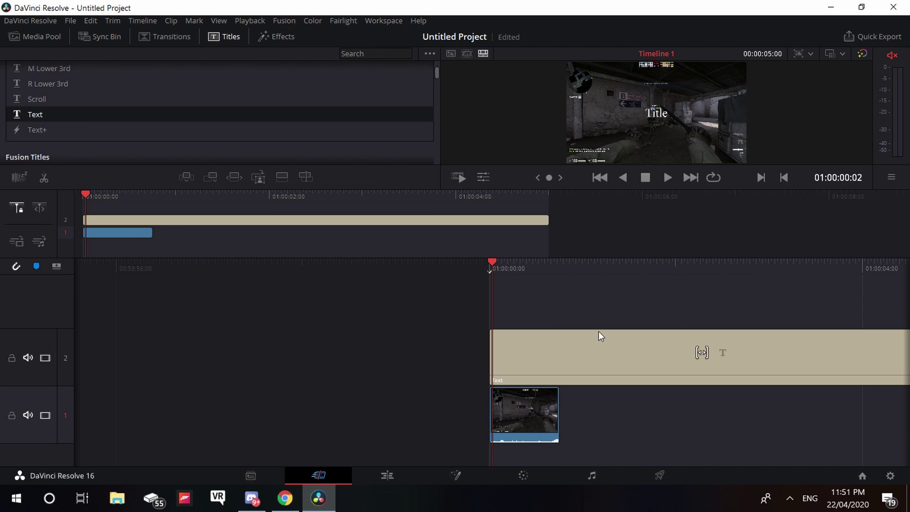
right_click(576, 369)
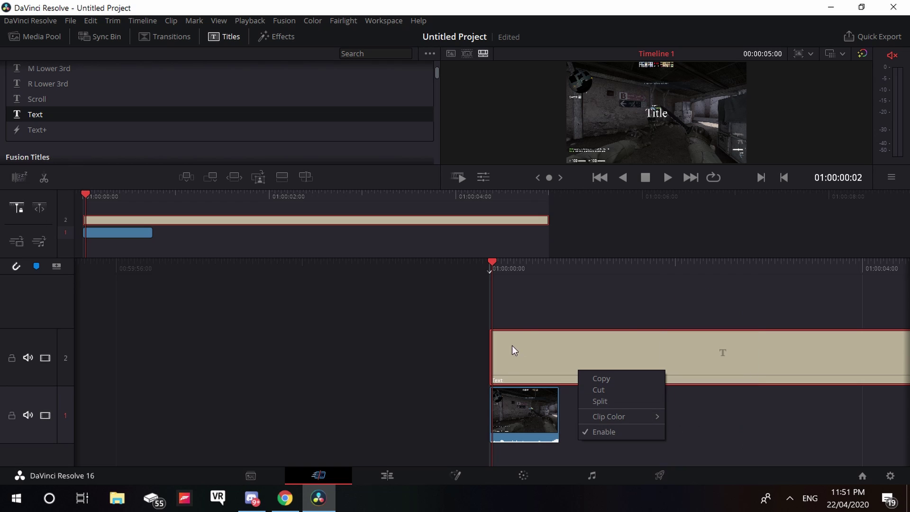
click(622, 331)
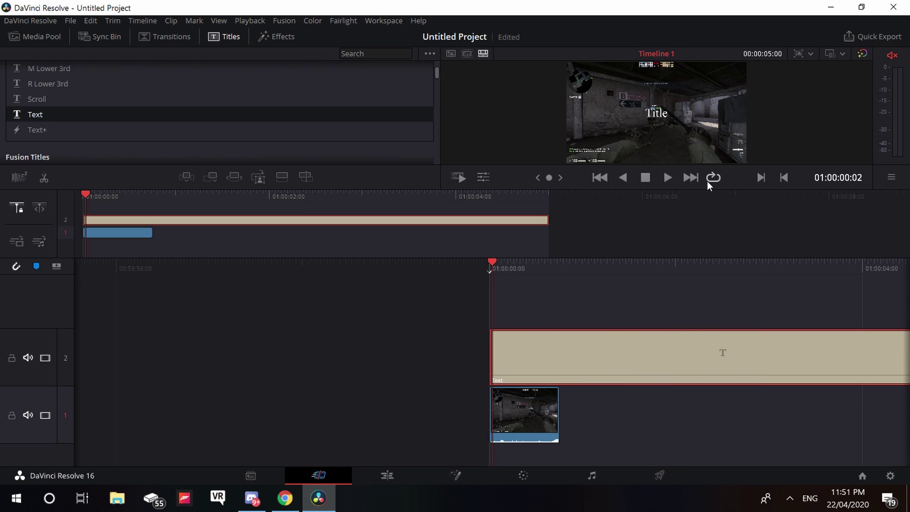
- Open the Text title's full inspector settings and set its font family to Comic Sans MS
click(472, 179)
click(751, 138)
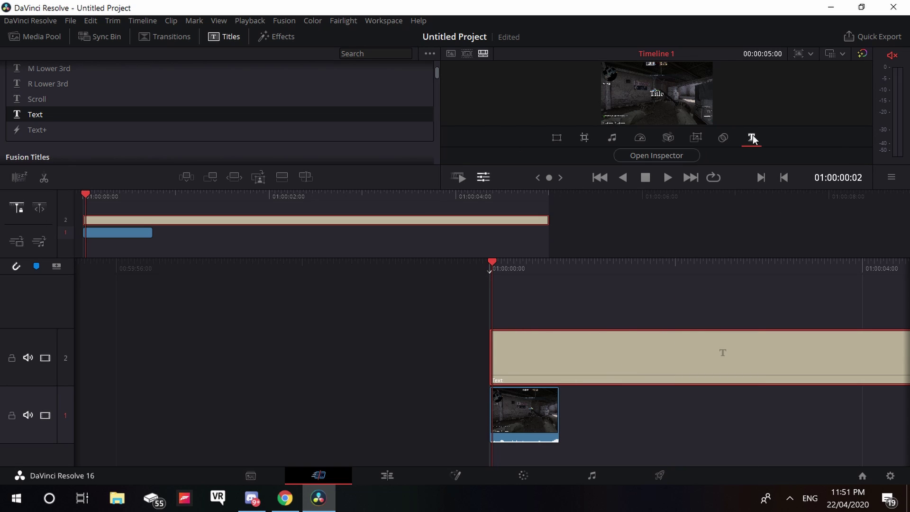
click(658, 152)
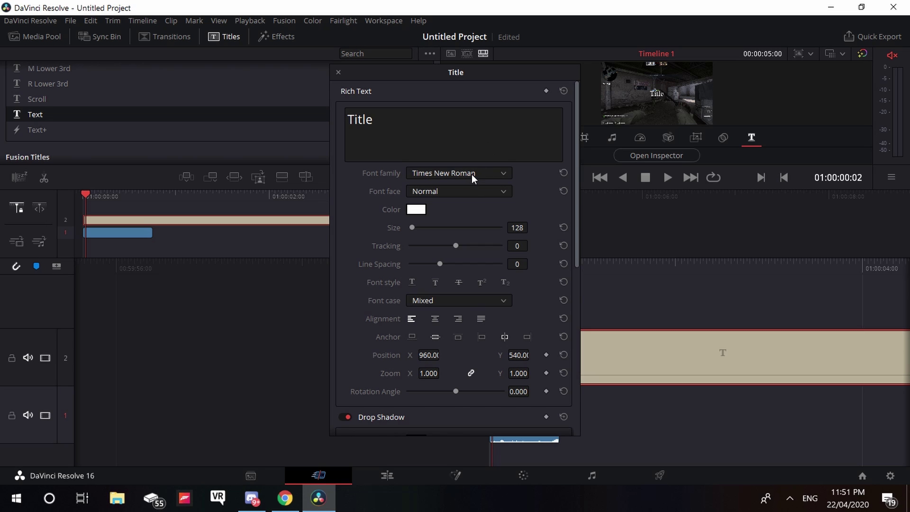
click(471, 174)
scroll(463, 280, down, 3)
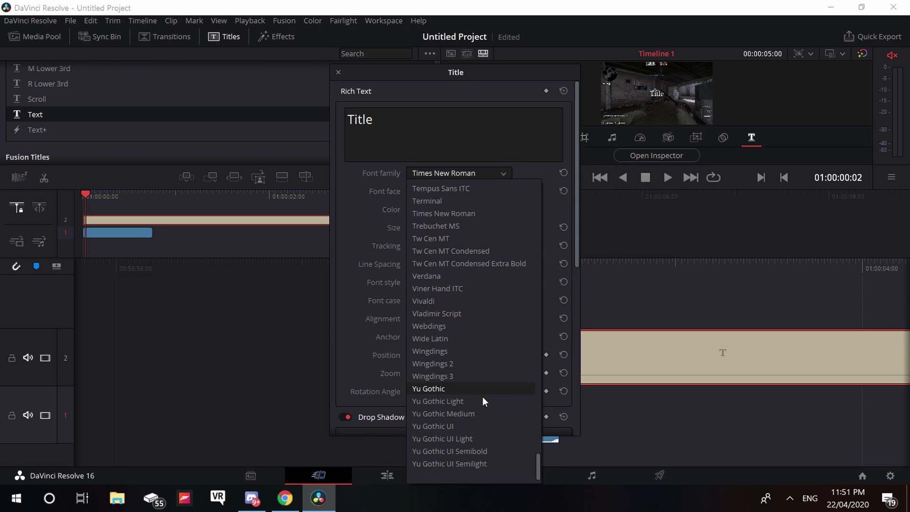
scroll(435, 376, up, 4)
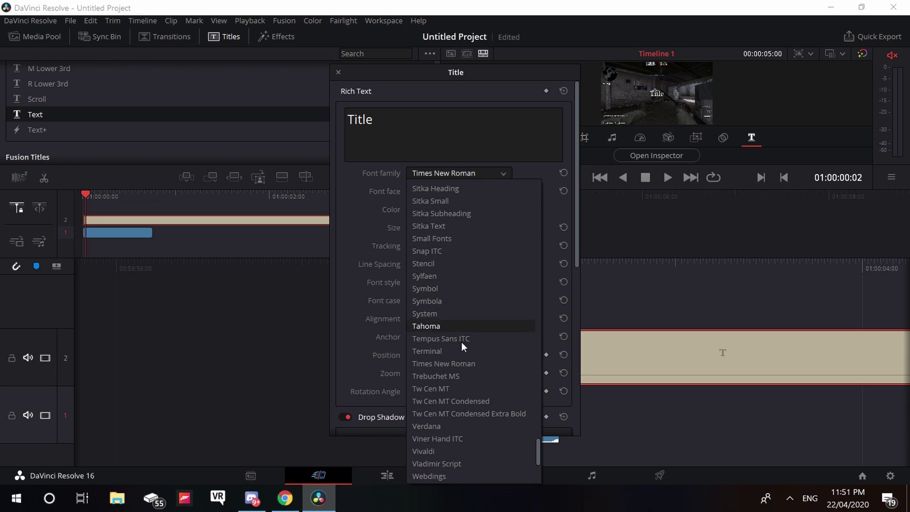
scroll(459, 349, down, 1)
scroll(453, 348, up, 3)
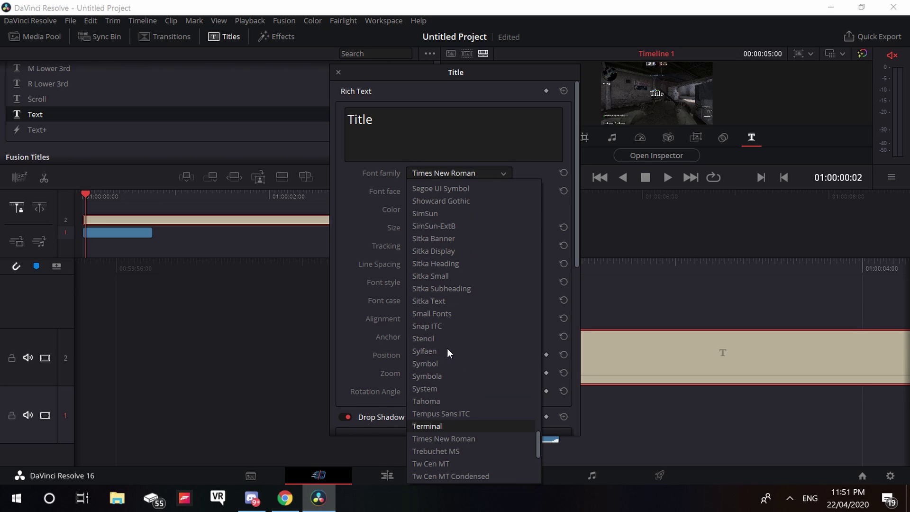
scroll(447, 348, up, 15)
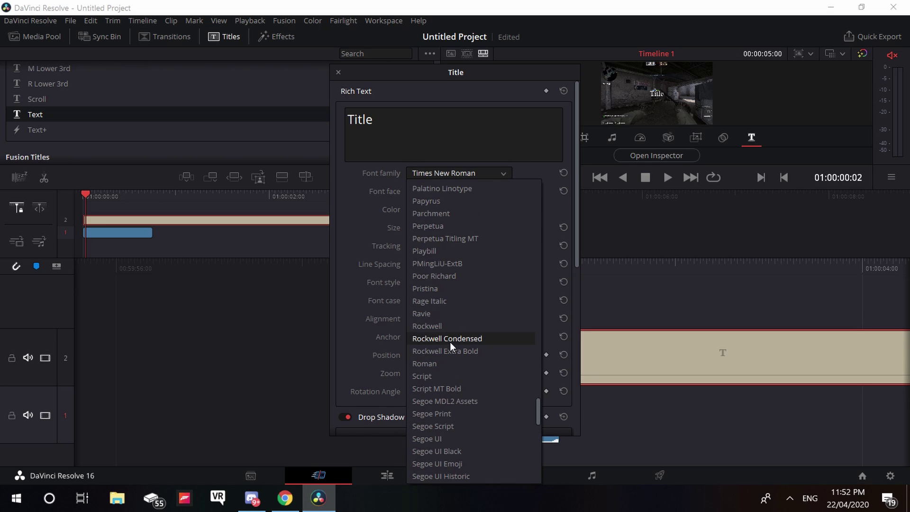
scroll(449, 345, up, 7)
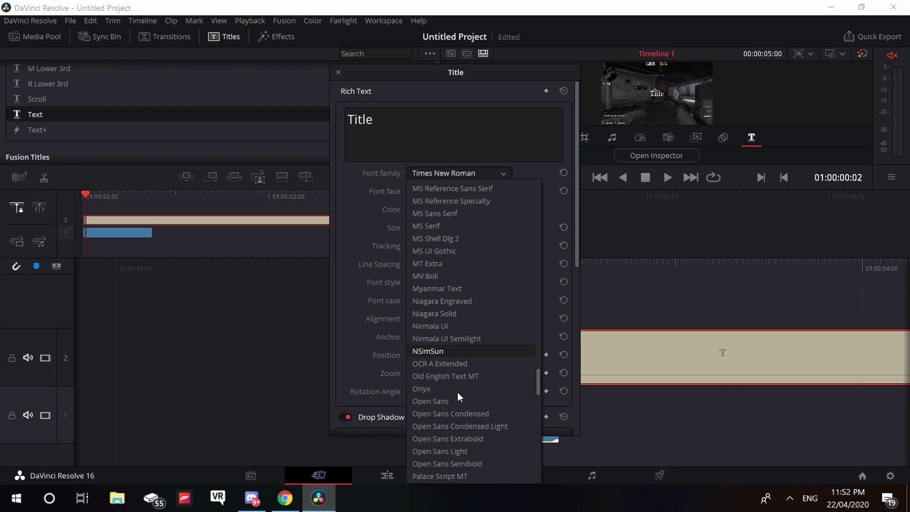
scroll(459, 332, up, 20)
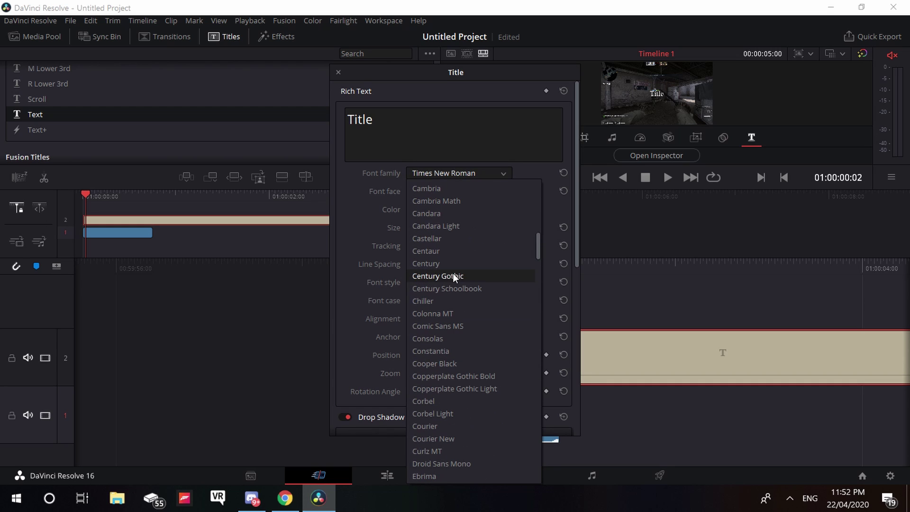
click(463, 324)
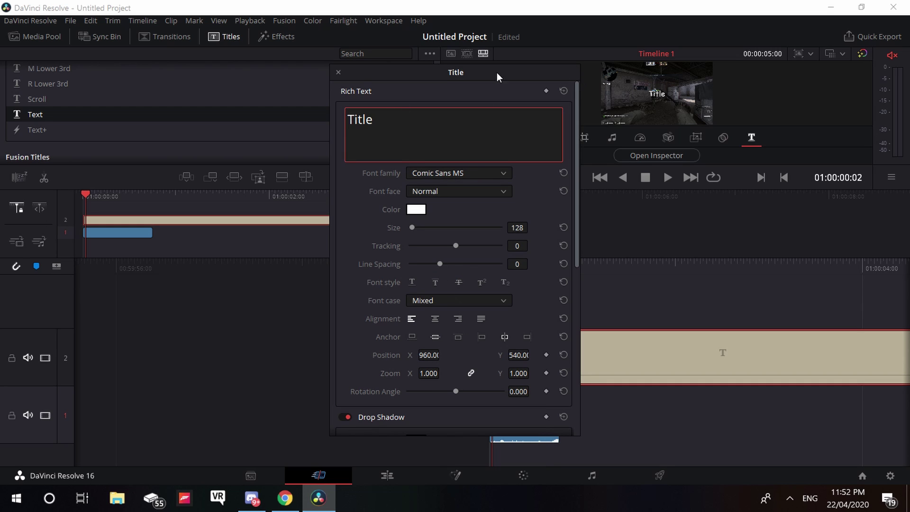
- Replace the title's default text with "CSGO" and close its inspector
click(456, 121)
key(BackSpace)
key(Caps_Lock)
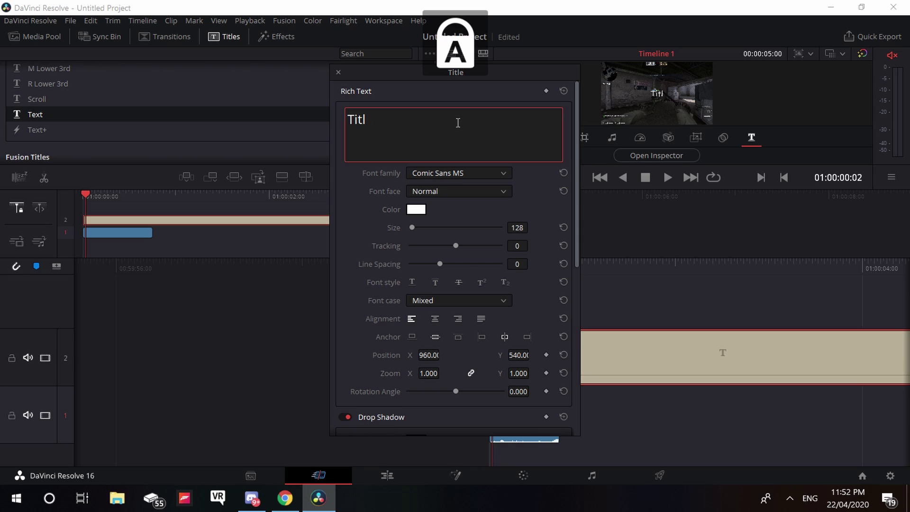
key(BackSpace)
key(BackSpace)
key(BackSpace)
key(BackSpace)
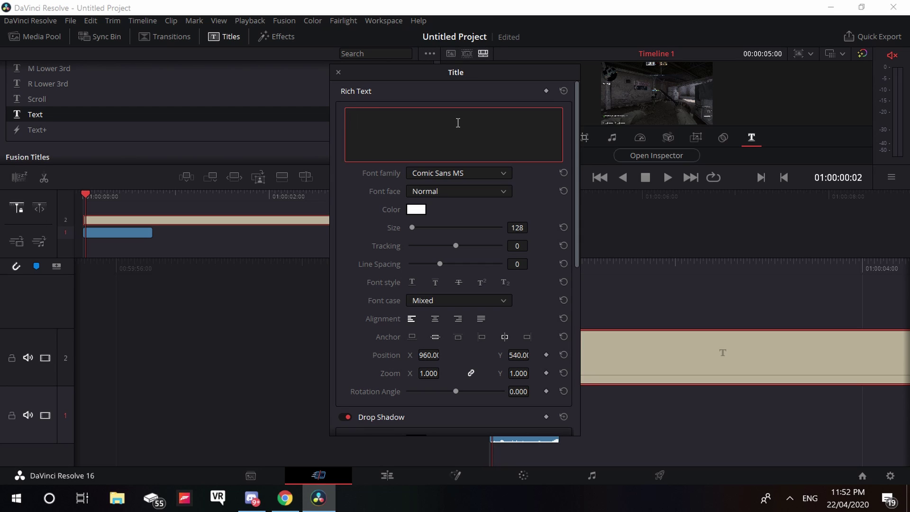
text(CSGO)
click(339, 64)
click(338, 72)
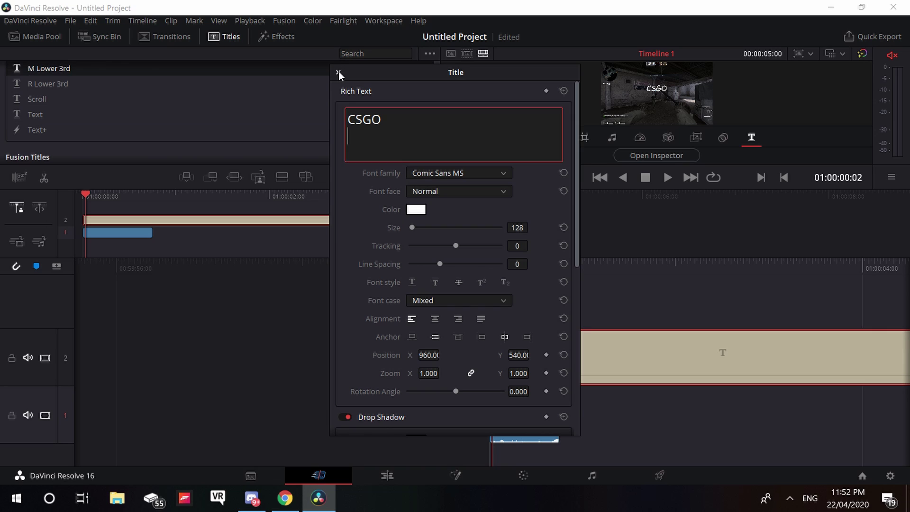
- Preview the CSGO title over the gameplay clip forwards and in reverse, and return the playhead to 01:00:00:00
click(667, 178)
click(626, 180)
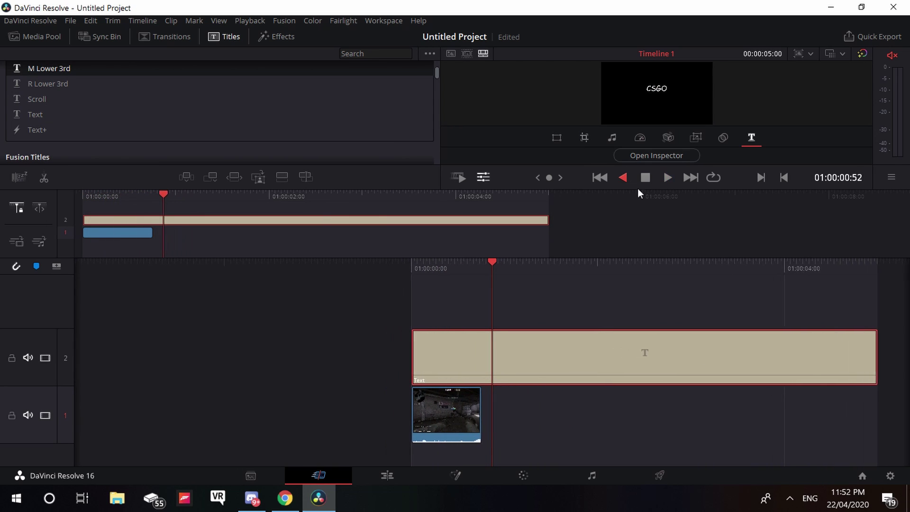
click(641, 179)
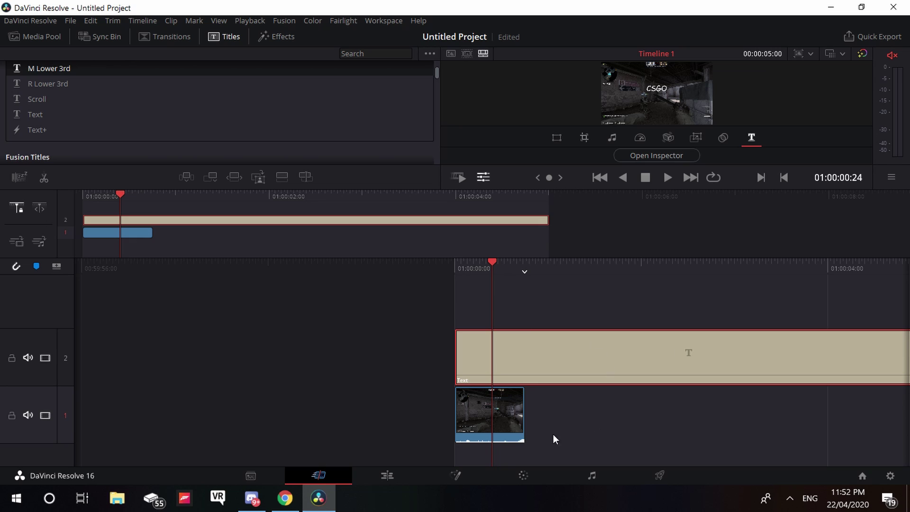
scroll(496, 437, down, 3)
scroll(497, 437, down, 3)
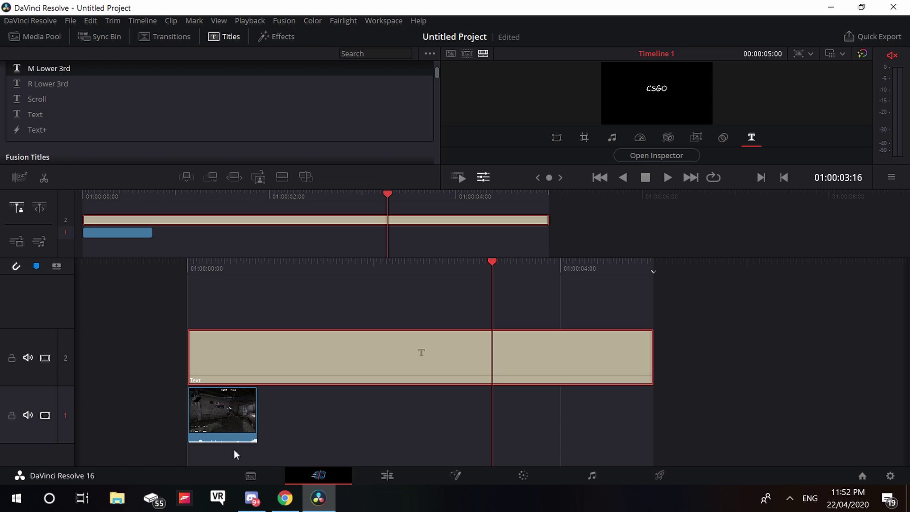
scroll(208, 444, up, 4)
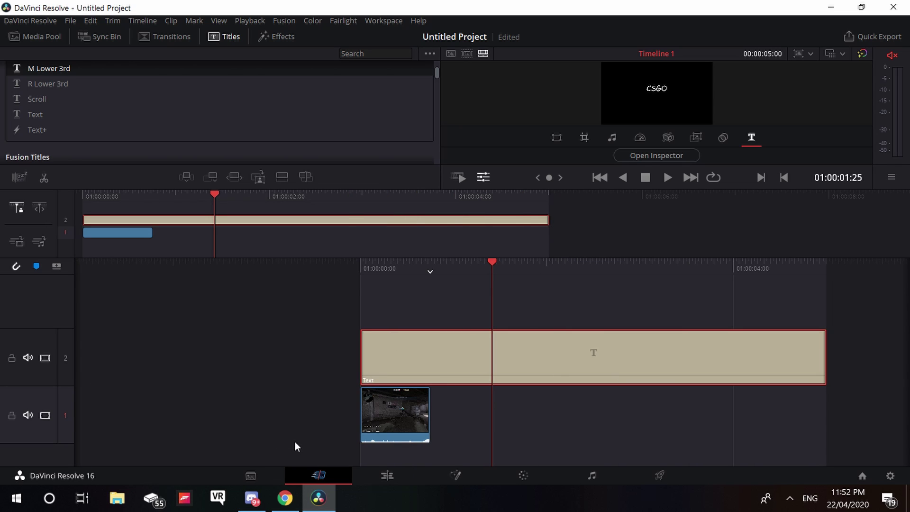
scroll(467, 435, up, 3)
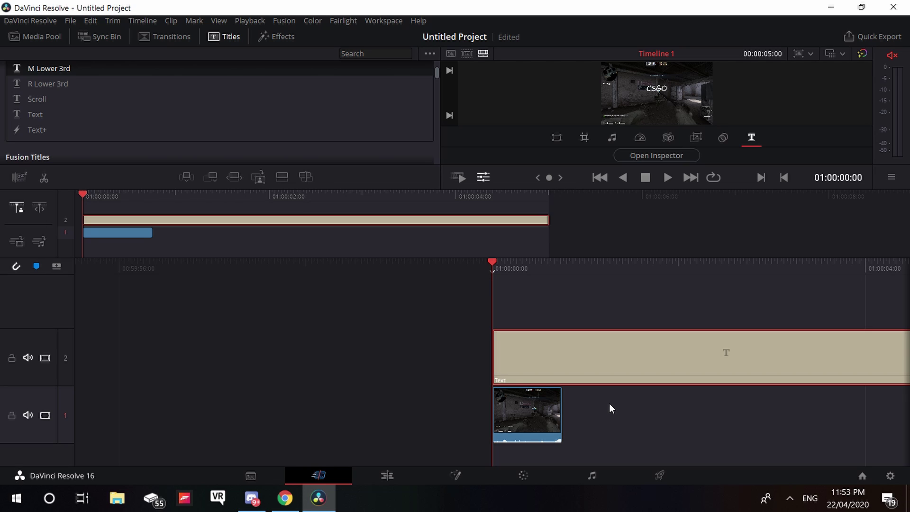
- Open the Sync Bin again with the title clip placed on the timeline
click(101, 39)
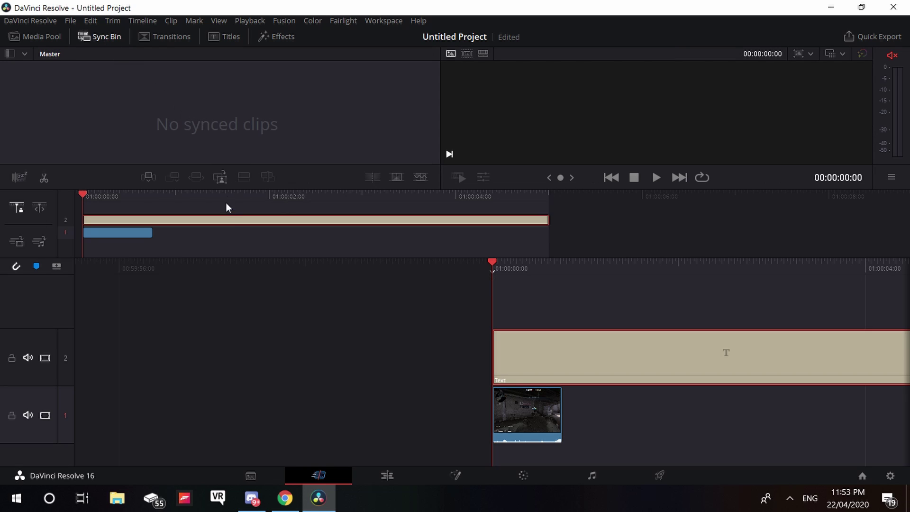